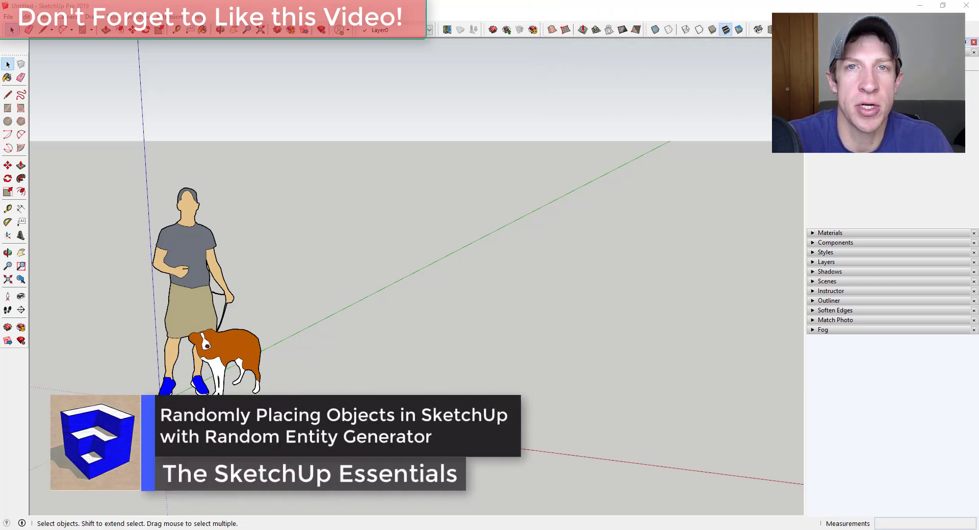
Step: Switch from SketchUp to the browser showing the SketchUcation PluginStore
key(alt+Tab)
Step: Open the Random Entity Generator documentation and its forum thread with the star scattering demo
click(570, 329)
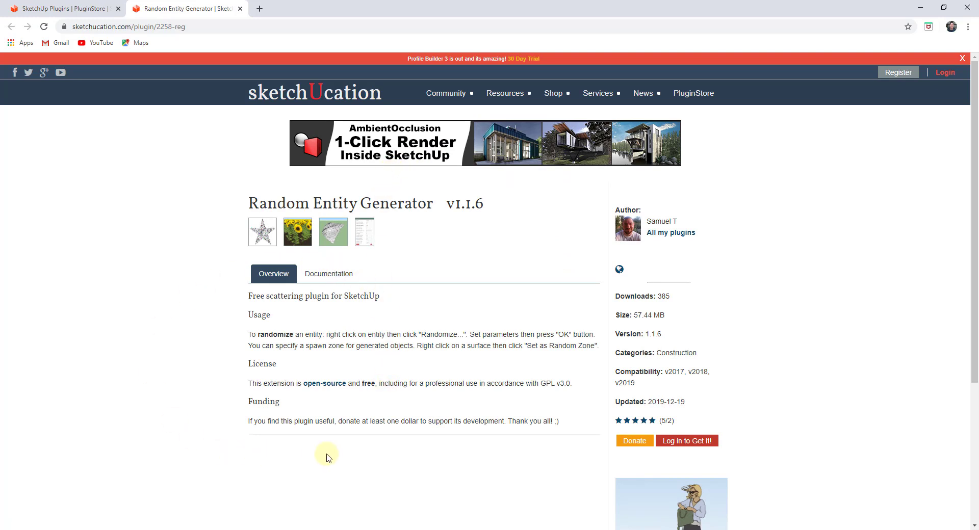
click(320, 276)
click(389, 301)
scroll(709, 375, down, 4)
scroll(813, 311, up, 1)
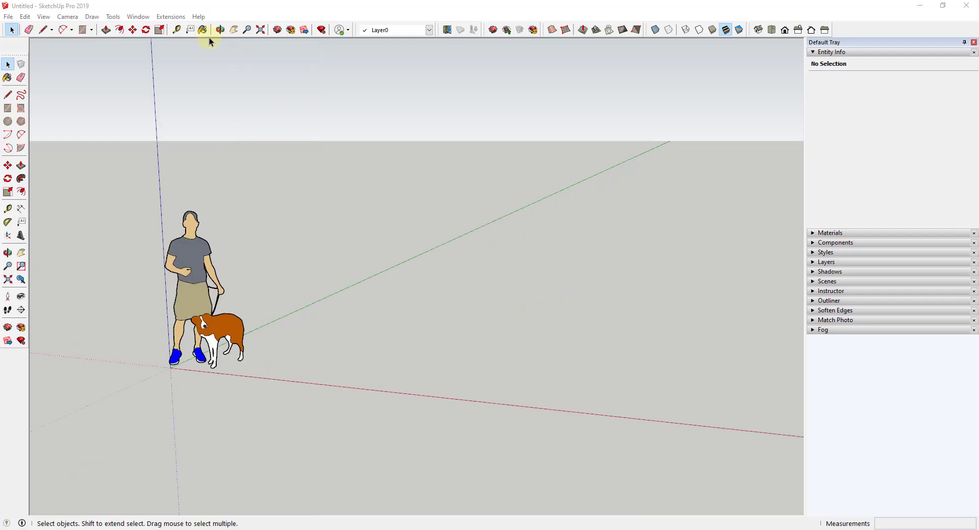
Step: Browse the flower and tree proxies in the REG Proxy Library Explorer, then close it
click(170, 17)
mouse_move(220, 266)
click(356, 267)
scroll(516, 237, down, 8)
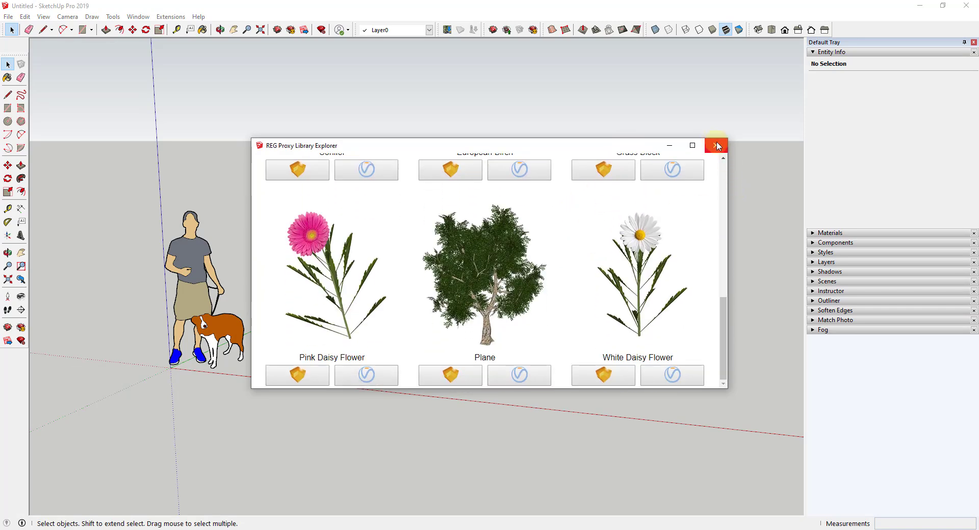
click(716, 147)
click(171, 16)
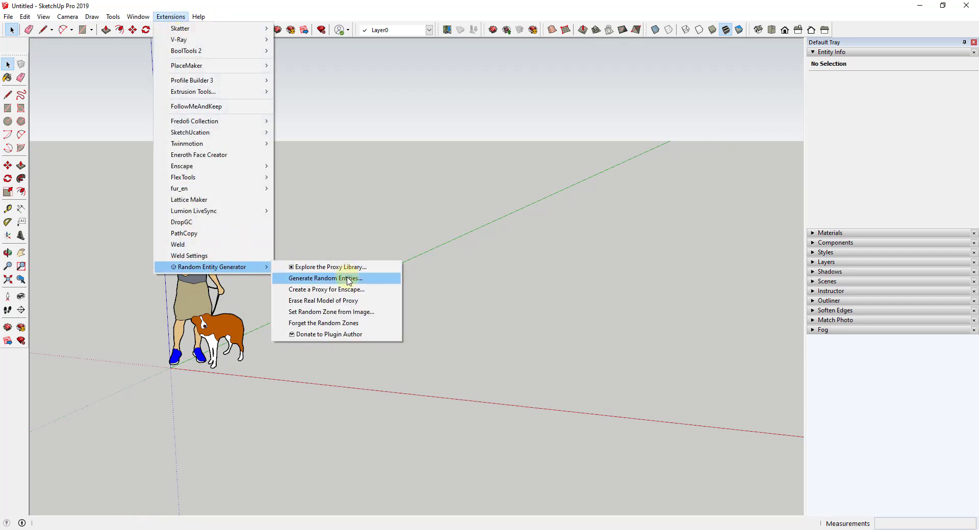
Step: Open the REG Parameters dialog and keep the Big Bang preset with 100 entities
click(347, 283)
click(549, 137)
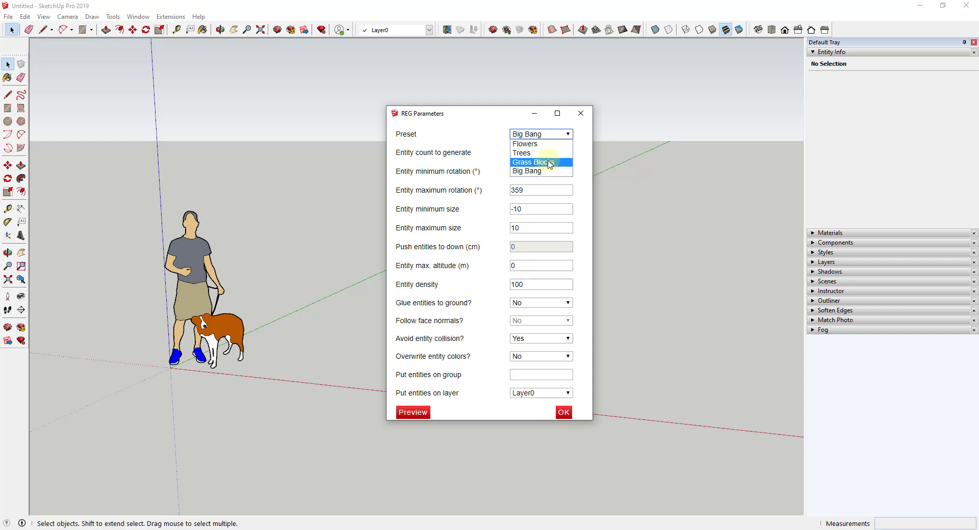
click(473, 192)
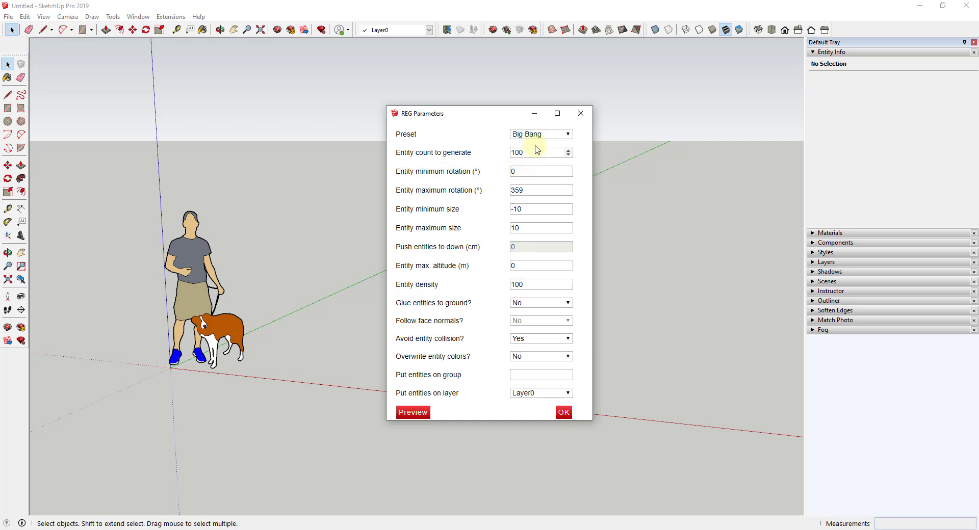
Step: Generate the 100 Big Bang entities and orbit around the scattered shapes
click(555, 413)
scroll(558, 263, down, 10)
scroll(321, 206, down, 3)
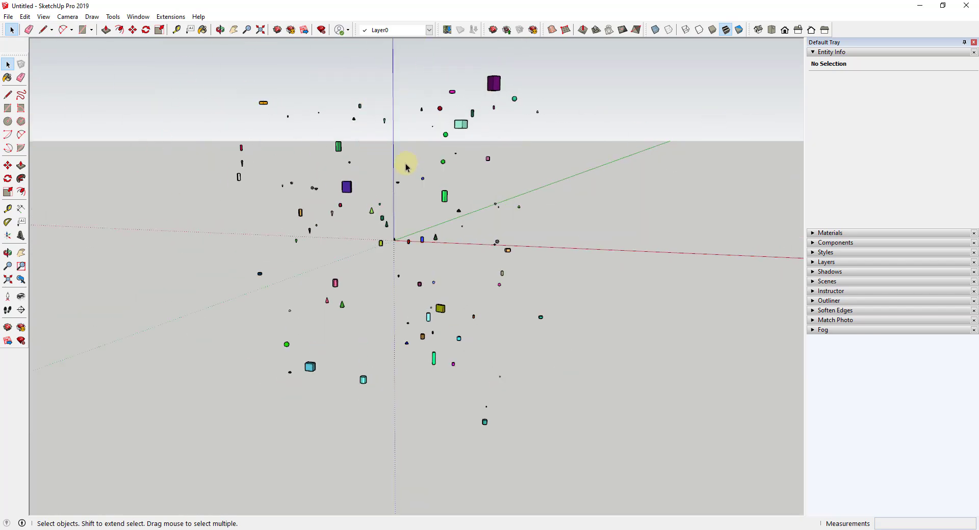
middle_drag(400, 252, 440, 182)
scroll(573, 188, up, 5)
Step: Select a green cylinder to inspect it, then deselect and orbit back toward the origin
click(443, 224)
scroll(439, 236, up, 3)
scroll(487, 219, up, 2)
scroll(487, 220, down, 6)
scroll(408, 250, up, 6)
scroll(528, 237, down, 6)
scroll(523, 249, down, 5)
click(479, 215)
middle_drag(479, 214, 346, 309)
scroll(308, 268, up, 6)
Step: Generate 500 entities with the Grass Blocks preset and look them over
click(171, 17)
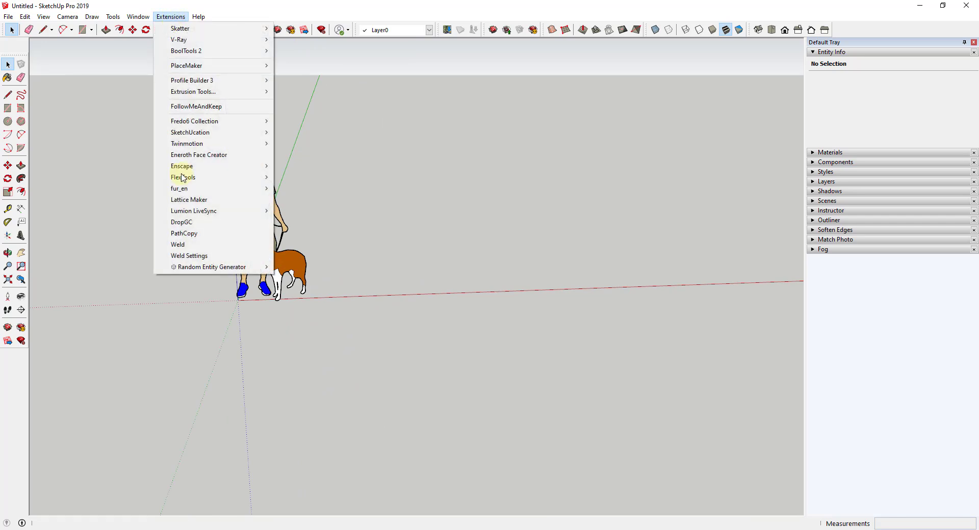
mouse_move(213, 268)
click(326, 278)
click(534, 134)
click(533, 162)
double_click(537, 153)
click(563, 412)
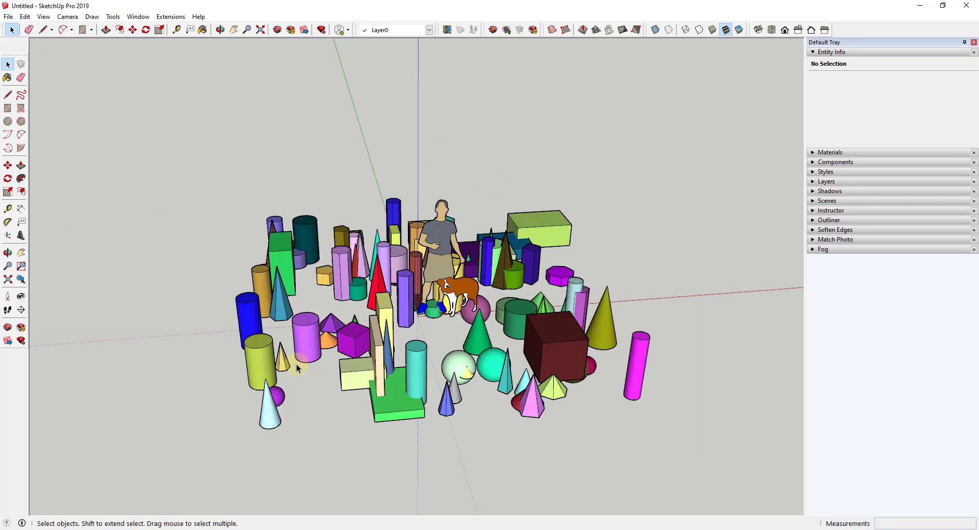
scroll(551, 300, down, 3)
scroll(426, 276, up, 4)
scroll(492, 273, down, 3)
scroll(512, 265, down, 2)
scroll(507, 287, up, 2)
Step: Undo the generated objects and unhide all hidden geometry
key(ctrl+z)
click(25, 17)
mouse_move(43, 16)
mouse_move(60, 174)
click(207, 198)
scroll(144, 273, down, 3)
scroll(453, 109, up, 6)
Step: Orbit to show the rectangle, terrain and origin together, and select the flat rectangle face
middle_drag(205, 332, 330, 239)
scroll(472, 234, down, 2)
scroll(465, 246, up, 2)
click(453, 255)
Step: Set the rectangle face as a random zone with Face center (Fast) distribution at altitude 0
right_click(467, 258)
click(536, 512)
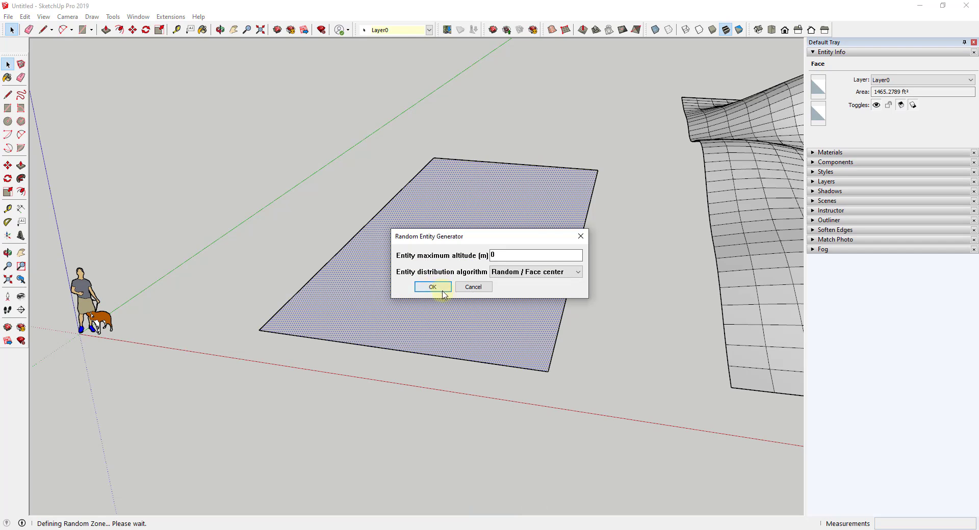
click(556, 275)
click(531, 300)
click(436, 286)
Step: Dismiss the confirmation and generate 150 entities from the Flowers preset
click(538, 292)
click(177, 17)
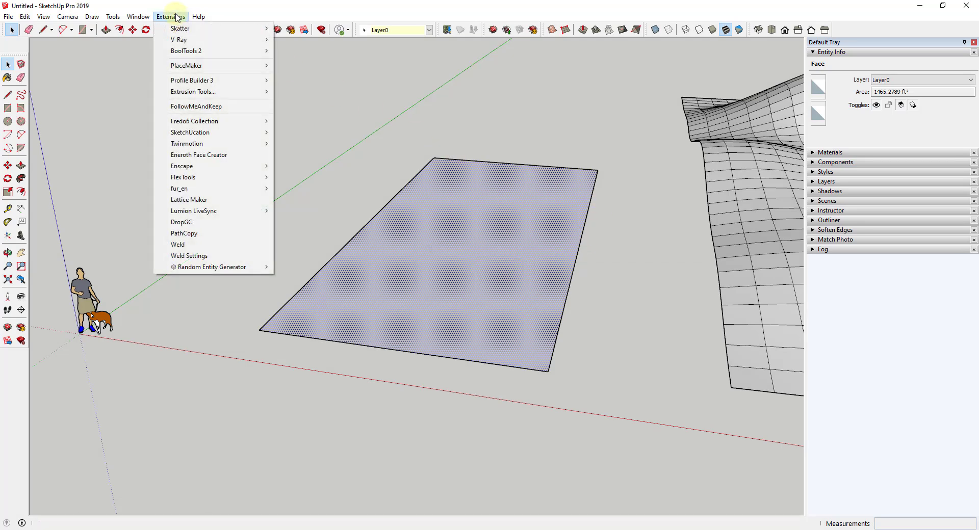
mouse_move(220, 270)
click(327, 280)
click(554, 134)
click(544, 145)
double_click(533, 150)
text(150)
click(564, 413)
Step: Orbit and zoom to look down on the cluster piled at the face's centre
scroll(505, 212, up, 4)
scroll(488, 221, down, 5)
middle_drag(492, 225, 491, 271)
scroll(469, 224, up, 5)
scroll(472, 262, down, 3)
scroll(473, 262, down, 5)
scroll(440, 270, up, 4)
scroll(459, 240, up, 4)
scroll(472, 237, down, 2)
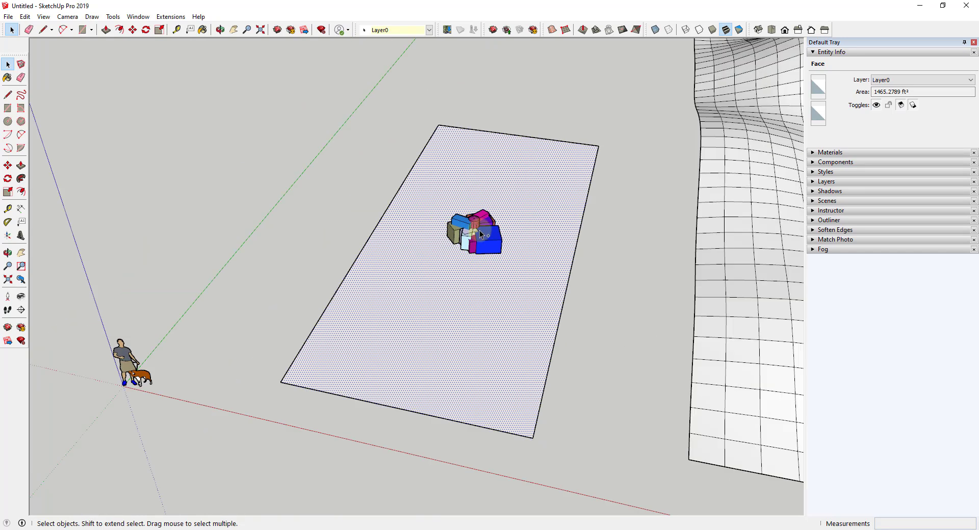
Step: Redefine the flat face as a random zone using Random (Slow) distribution
click(170, 17)
mouse_move(216, 267)
click(330, 323)
right_click(463, 306)
click(525, 508)
click(516, 272)
click(517, 292)
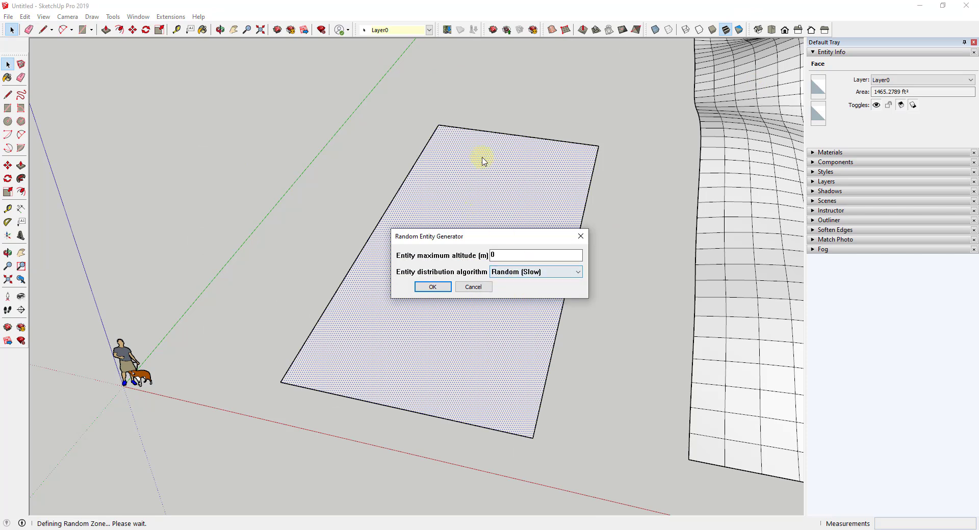
click(432, 287)
click(539, 290)
Step: Generate 150 entities from the Flowers preset across the face
middle_drag(526, 221, 499, 226)
scroll(526, 216, down, 5)
scroll(501, 257, up, 3)
click(171, 16)
mouse_move(212, 267)
click(331, 279)
click(544, 135)
click(533, 144)
text(150)
click(563, 413)
Step: Orbit and zoom to inspect the shapes scattered over the whole face
middle_drag(507, 204, 514, 233)
scroll(563, 233, up, 3)
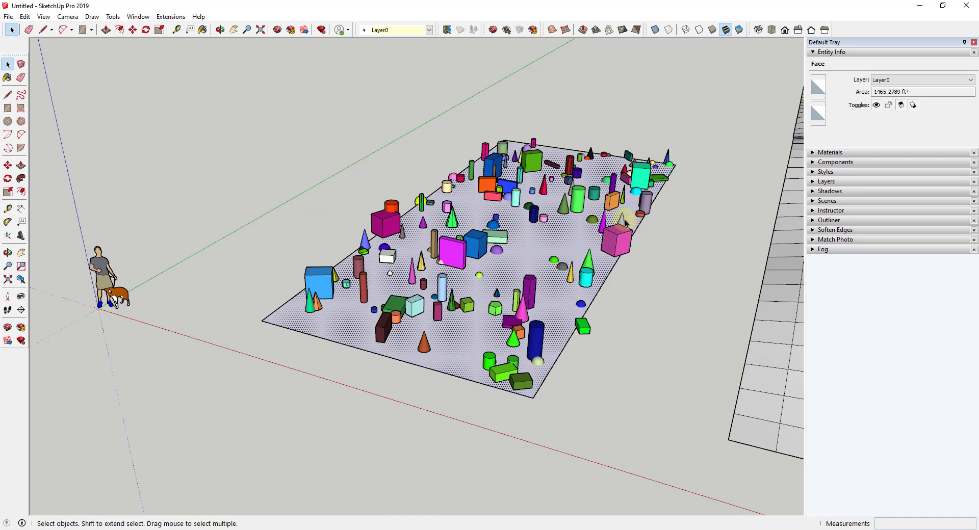
scroll(565, 259, down, 3)
scroll(565, 259, up, 3)
scroll(579, 219, down, 3)
scroll(589, 210, up, 3)
scroll(591, 210, down, 3)
scroll(601, 204, up, 3)
Step: Undo the shapes and scatter 150 random copies of the person figure via Randomize
key(ctrl+z)
middle_drag(472, 285, 357, 225)
right_click(327, 229)
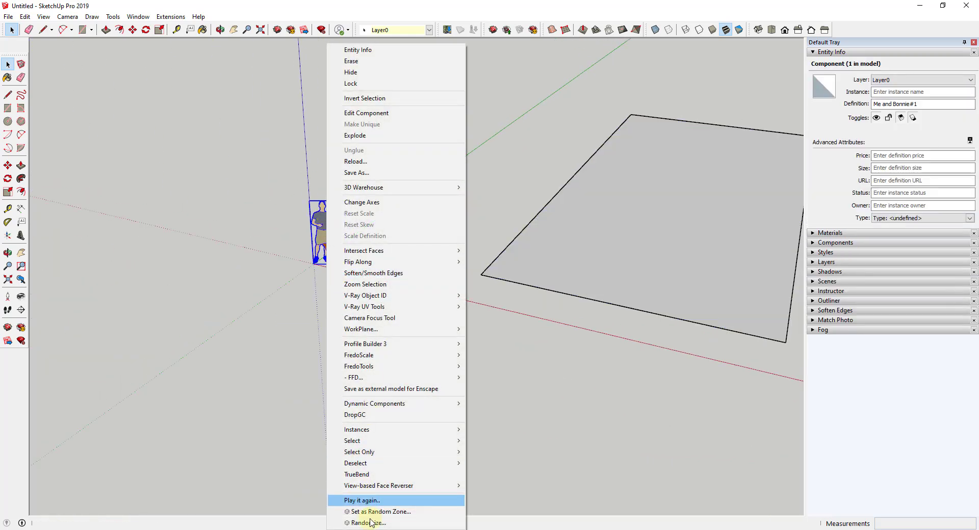
click(371, 523)
drag(530, 151, 464, 162)
text(150)
click(563, 412)
scroll(799, 189, down, 3)
scroll(775, 176, up, 2)
middle_drag(672, 168, 614, 126)
scroll(654, 153, down, 2)
Step: Undo the crowd of figures and select the grouped terrain, triggering a face-selection warning
key(ctrl+z)
scroll(464, 146, down, 2)
click(693, 175)
scroll(776, 178, up, 1)
key(ctrl+z)
scroll(755, 168, up, 1)
scroll(668, 146, down, 3)
scroll(716, 151, up, 2)
scroll(686, 168, up, 1)
middle_click(686, 168)
middle_drag(686, 168, 655, 127)
Step: Clear the previously defined random zones with REG's Forget the Random Zones
click(170, 17)
mouse_move(212, 268)
click(333, 323)
scroll(498, 135, down, 3)
scroll(476, 153, up, 5)
Step: Set the terrain group's mesh faces as a Random Zone using Random (Slow) distribution
right_click(477, 152)
click(546, 512)
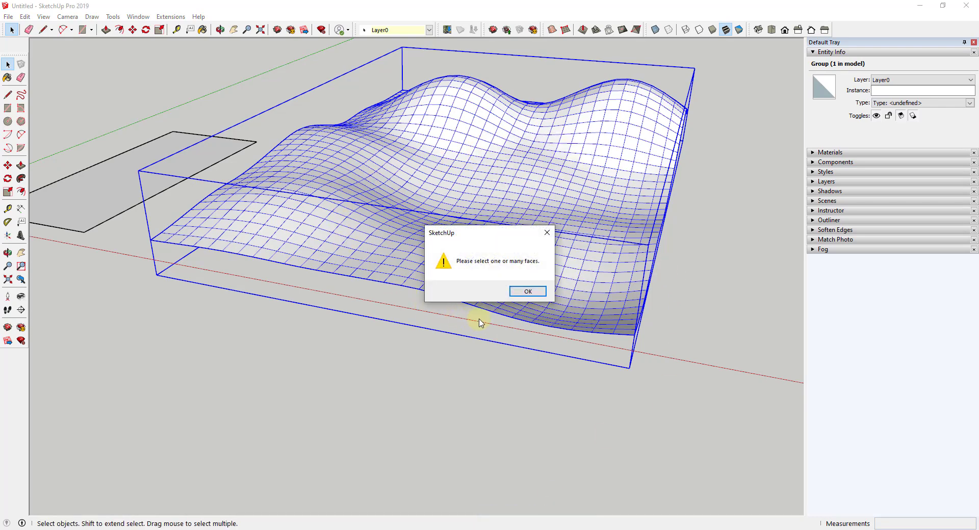
click(529, 292)
double_click(504, 166)
triple_click(504, 166)
middle_drag(503, 166, 531, 160)
right_click(531, 160)
click(584, 512)
click(528, 276)
click(520, 293)
click(434, 287)
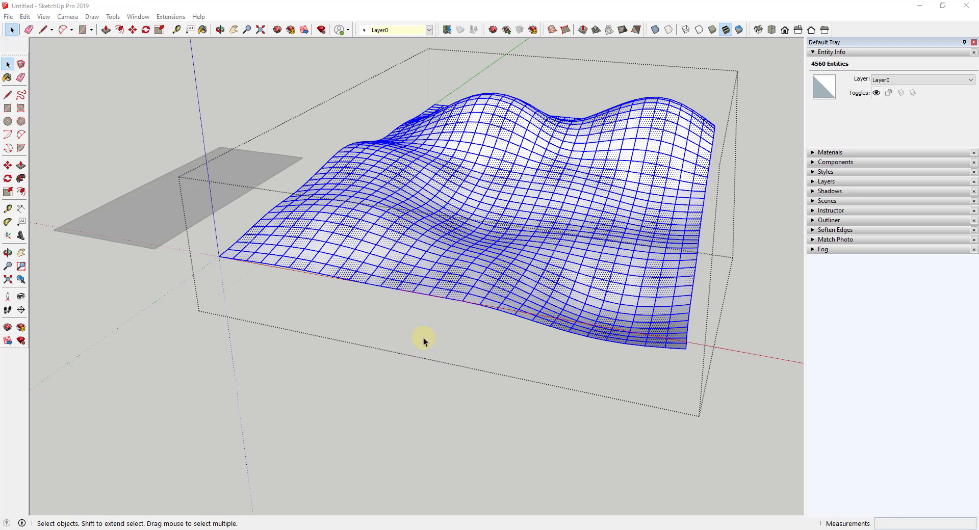
Step: Randomize the person figure over the terrain after editing the entity count
click(424, 336)
scroll(696, 208, down, 3)
scroll(758, 173, up, 2)
scroll(383, 180, up, 2)
right_click(153, 195)
click(209, 524)
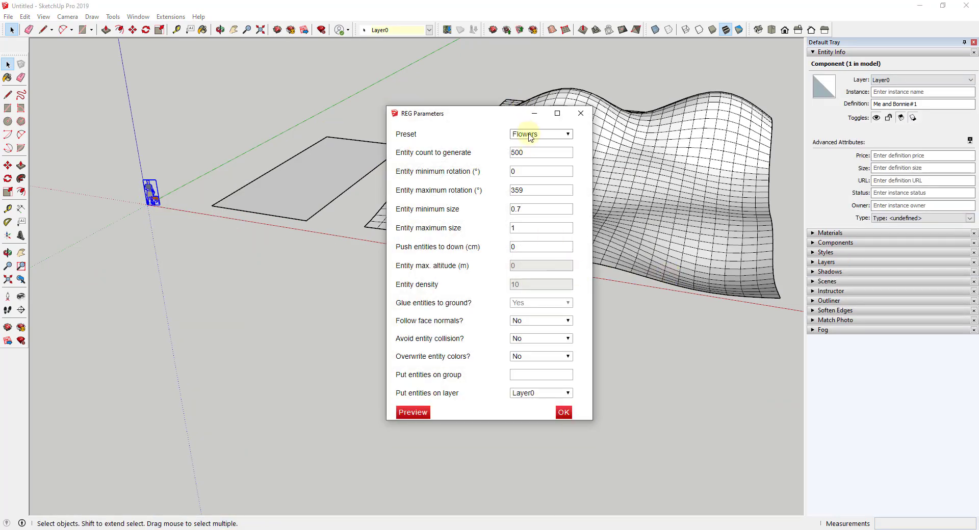
double_click(535, 154)
click(562, 413)
Step: Inspect the scattered figures from low angles, then undo the scatter
middle_drag(688, 144, 715, 144)
scroll(682, 179, up, 3)
middle_drag(682, 179, 656, 171)
scroll(682, 164, down, 3)
scroll(696, 149, up, 2)
scroll(546, 159, down, 3)
scroll(614, 137, up, 2)
scroll(648, 148, up, 1)
middle_drag(572, 124, 564, 153)
key(ctrl+z)
scroll(470, 190, down, 3)
Step: Randomize the person figure with 250 entities and Follow face normals set to Yes
right_click(119, 203)
click(189, 520)
double_click(544, 152)
text(250)
click(531, 322)
click(532, 331)
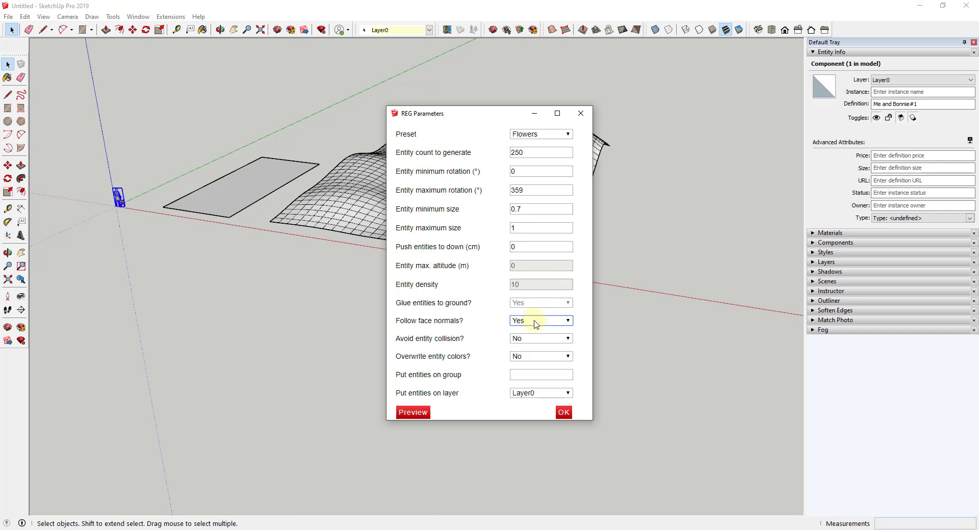
click(564, 412)
Step: Orbit to a low close view of the tilted figures on the terrain
scroll(436, 223, up, 3)
middle_drag(436, 223, 518, 172)
scroll(517, 172, down, 3)
scroll(528, 200, up, 5)
scroll(528, 200, down, 5)
scroll(604, 132, down, 5)
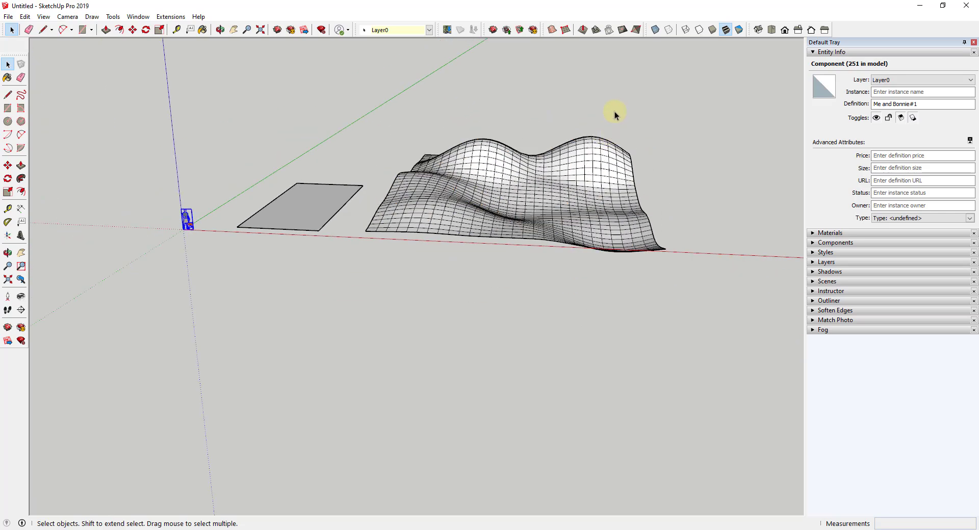
Step: Place an Azalea proxy from the REG Proxy Library Explorer into the model
click(614, 113)
scroll(557, 299, up, 5)
middle_drag(557, 299, 505, 286)
click(167, 18)
mouse_move(206, 267)
click(323, 267)
scroll(564, 227, down, 3)
scroll(510, 265, up, 2)
click(442, 305)
click(642, 346)
Step: Place a White Daisy Flower proxy from the Proxy Library Explorer
click(171, 17)
mouse_move(218, 266)
click(300, 267)
scroll(499, 270, down, 2)
click(601, 373)
click(673, 344)
Step: Select both the Azalea and White Daisy proxies with a selection window
scroll(673, 347, up, 5)
mouse_move(628, 319)
middle_down()
mouse_move(397, 308)
mouse_move(393, 273)
mouse_move(459, 234)
mouse_move(549, 243)
mouse_move(689, 317)
middle_up()
scroll(465, 340, down, 3)
scroll(451, 211, down, 2)
scroll(496, 157, down, 2)
key(space)
drag(443, 176, 545, 262)
scroll(570, 268, up, 2)
Step: Randomize the two proxies with the Flowers preset, editing entity count and maximum size
right_click(450, 213)
click(510, 523)
double_click(529, 152)
click(552, 134)
double_click(524, 228)
Step: Confirm the flower proxy scatter and view the terrain from above
click(553, 412)
scroll(614, 220, down, 3)
scroll(225, 96, up, 3)
scroll(653, 132, down, 2)
middle_drag(653, 131, 571, 139)
middle_drag(695, 131, 524, 48)
scroll(512, 121, up, 3)
Step: Show the Enscape toolbar, start the preview, and set Atmosphere Horizon Source to Clear
right_click(865, 34)
click(895, 118)
click(138, 83)
click(127, 98)
click(179, 158)
click(211, 157)
click(218, 339)
click(214, 350)
click(388, 128)
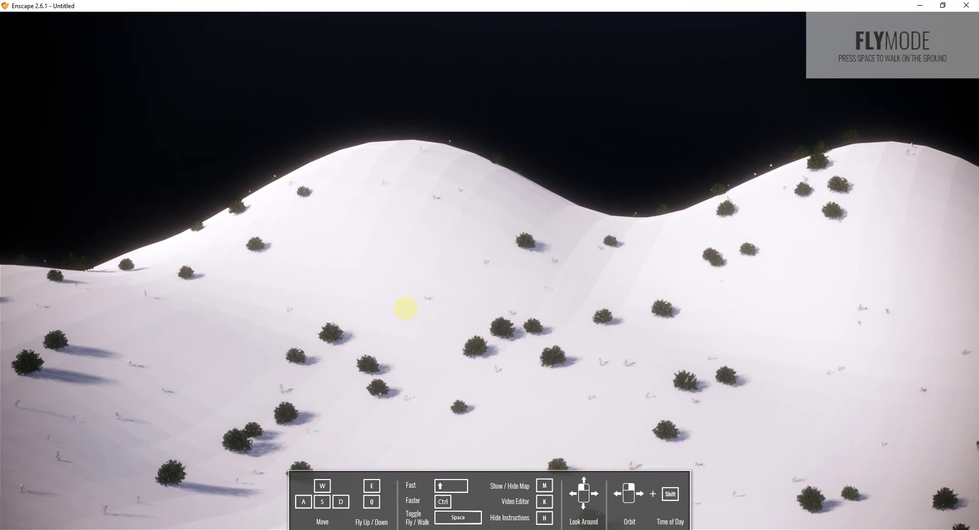
Step: Fly the Enscape camera over the white hillside to see the bushes and flowers
drag(406, 308, 457, 26)
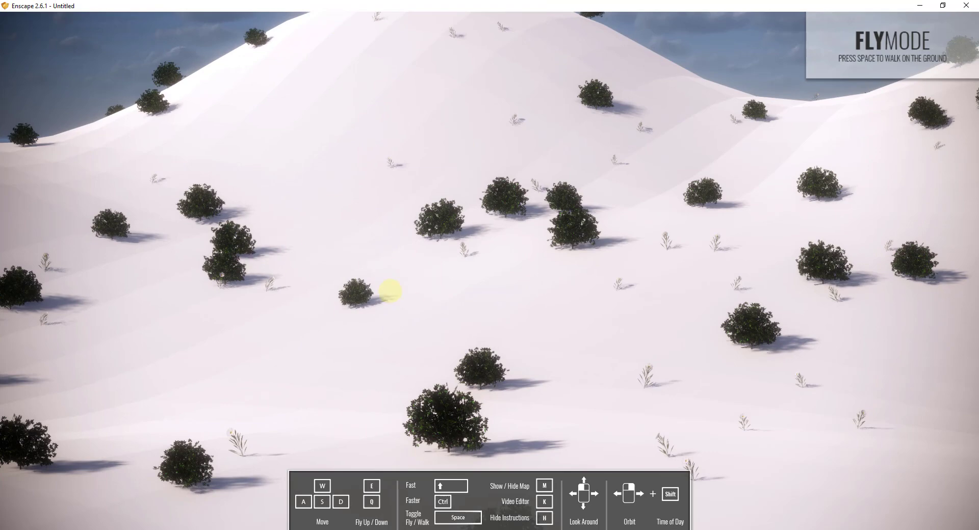
drag(391, 292, 526, 257)
drag(582, 7, 56, 137)
click(70, 250)
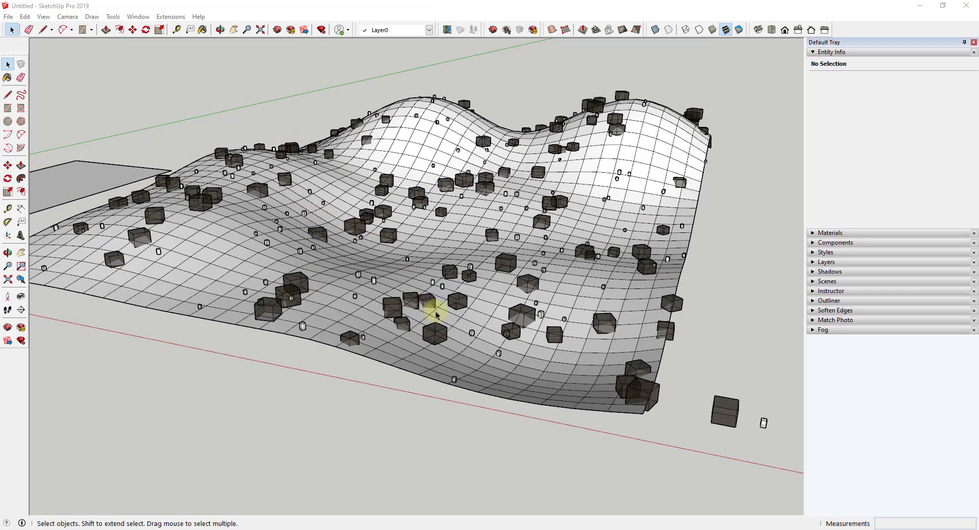